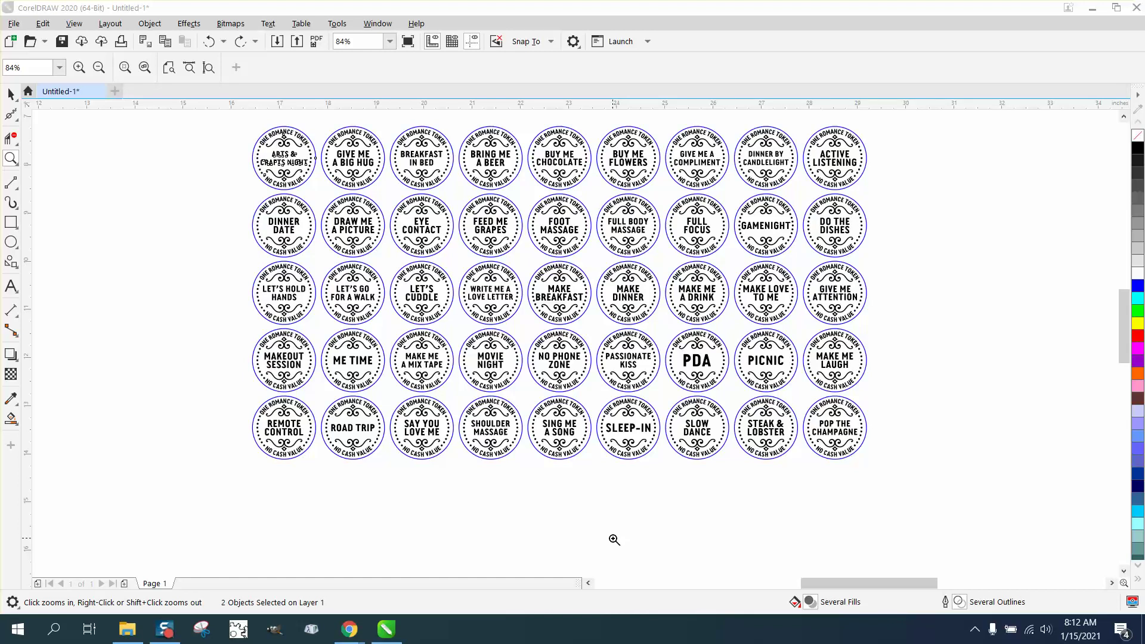
Step: Zoom in to 437% on the Arts & Crafts Night token at the grid's top-left
left_click(11, 94)
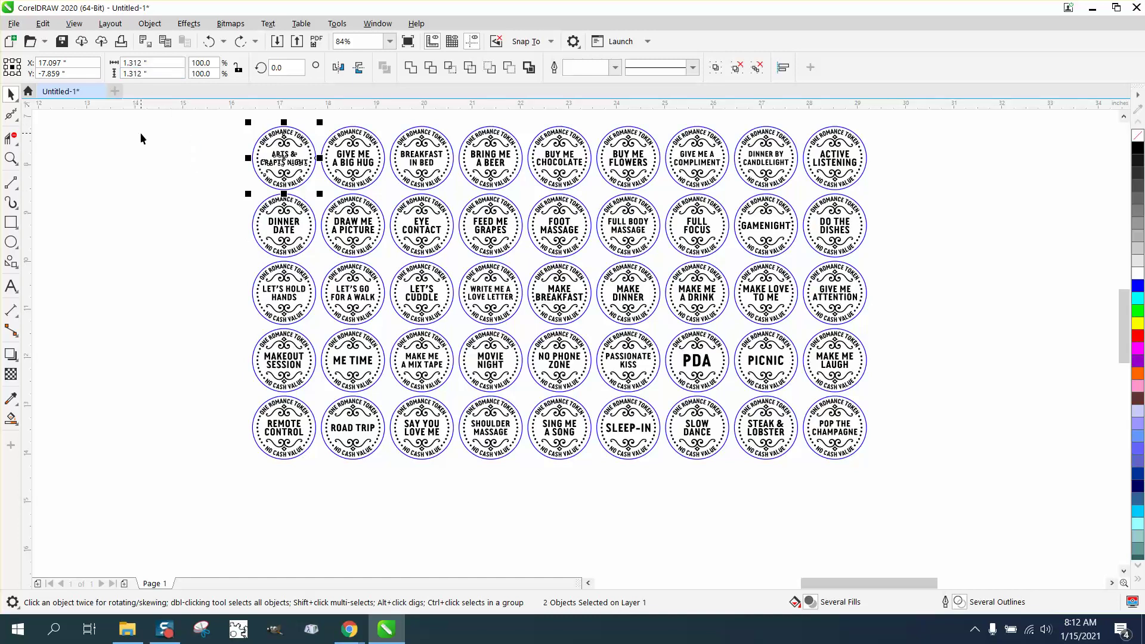
left_click(11, 158)
left_click_drag(255, 118, 365, 208)
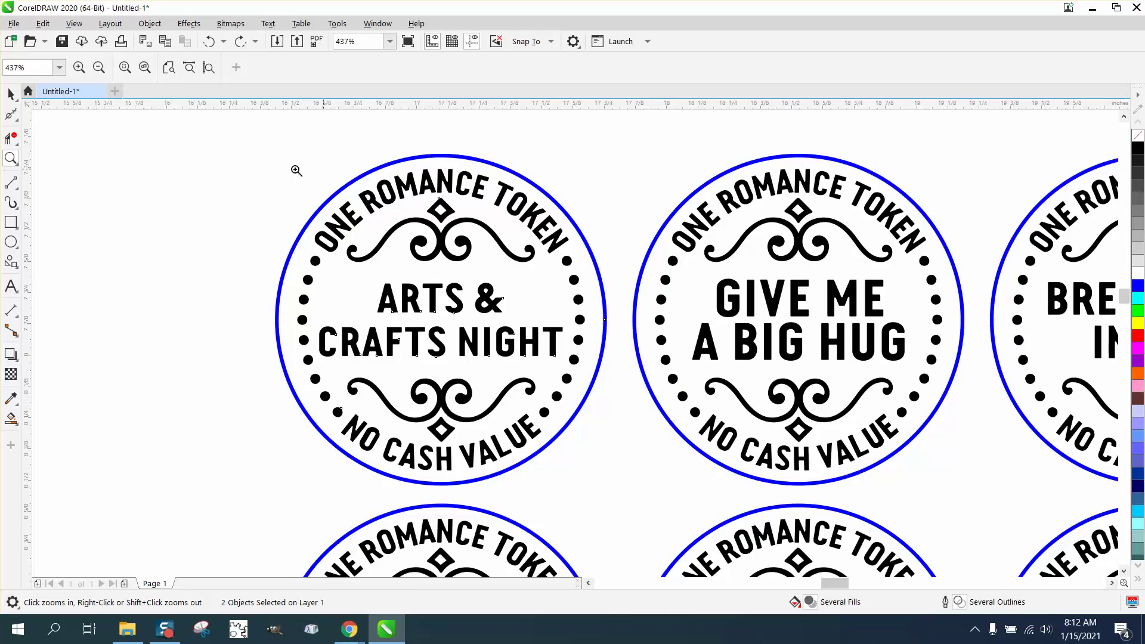
left_click(11, 94)
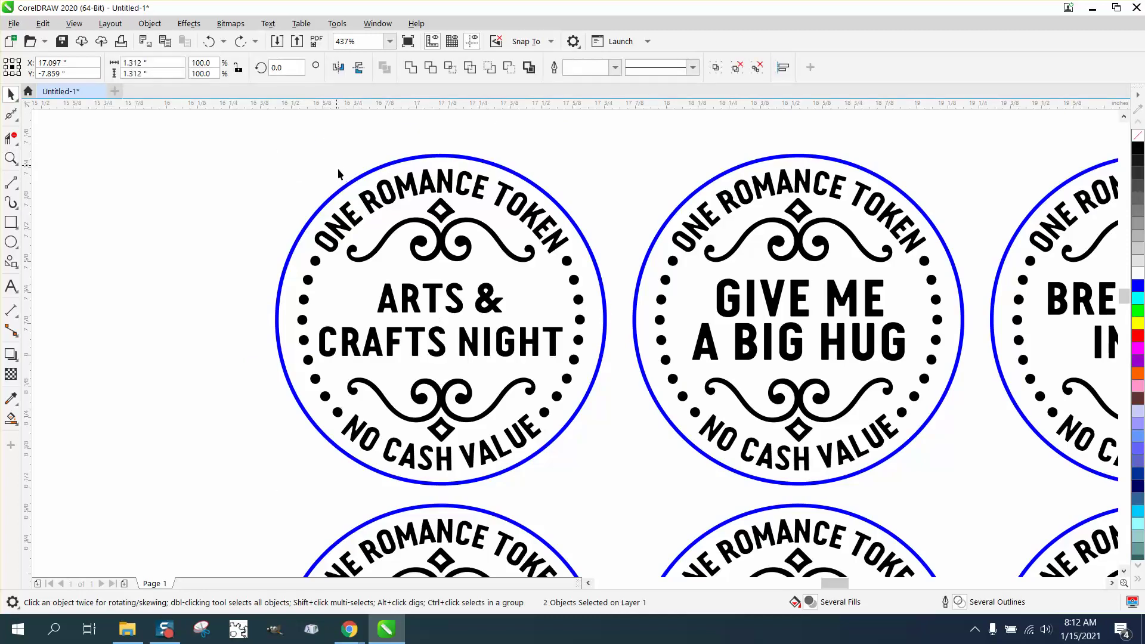
Step: Group the selected token pieces, then ungroup all the token artwork into separate objects
key("ctrl+g")
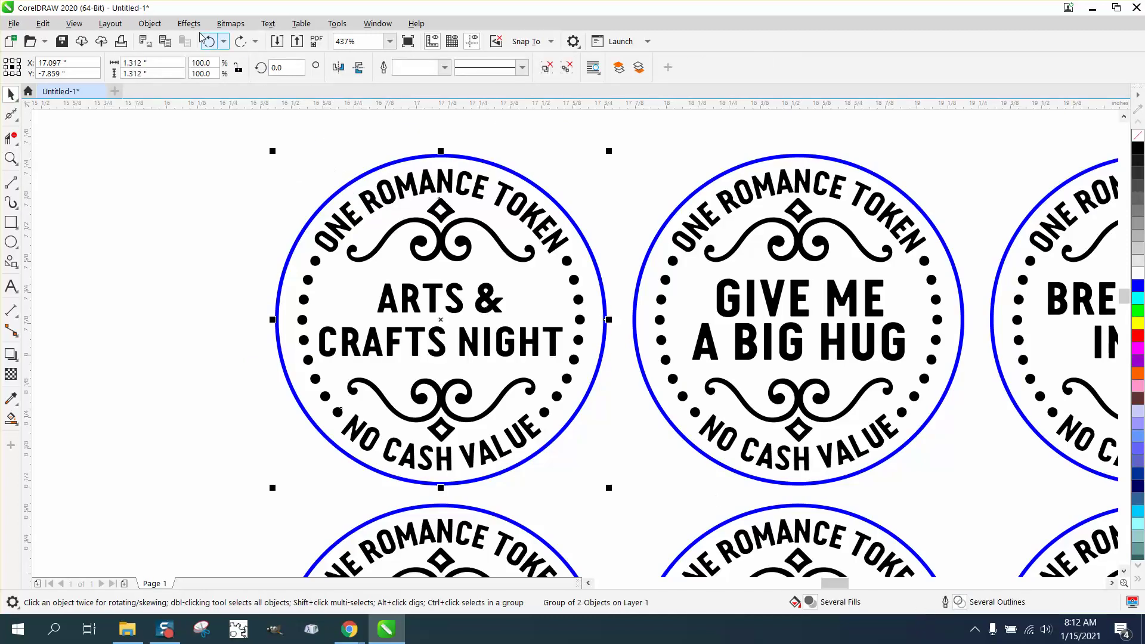
left_click(157, 27)
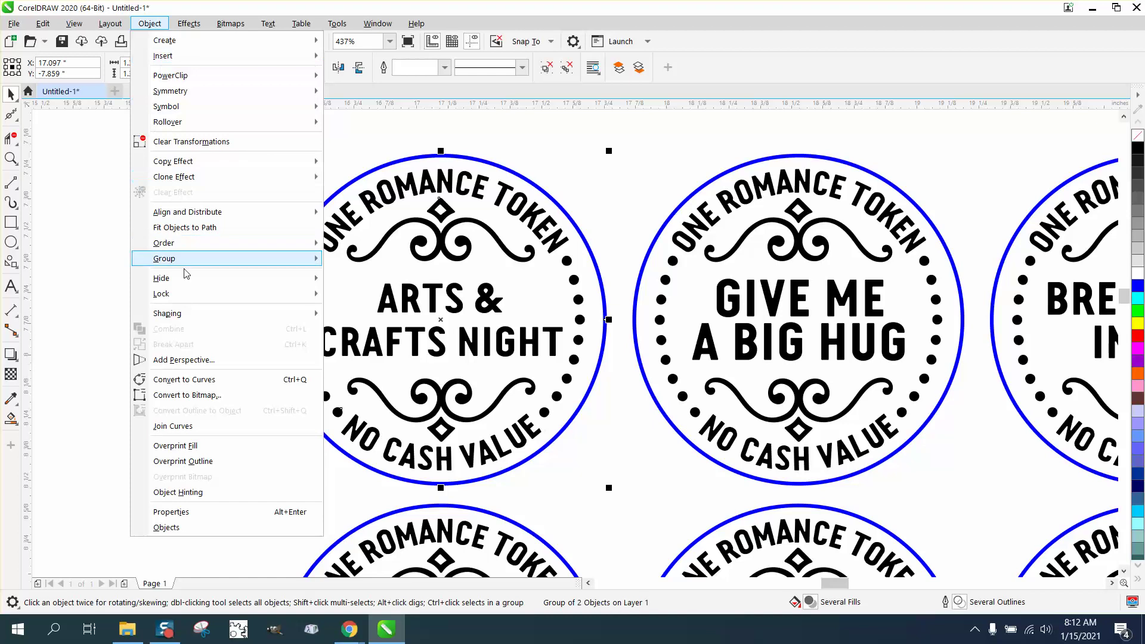
mouse_move(187, 263)
left_click(382, 292)
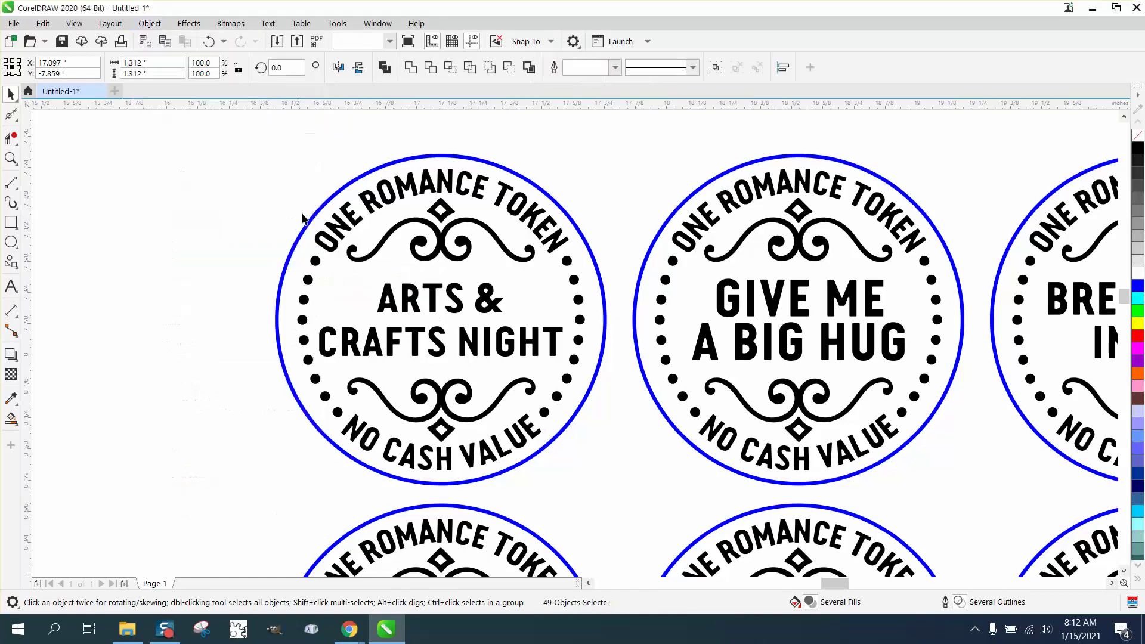
Step: Select the first token's blue outer circle, then marquee-select the entire token grid
left_click(334, 195)
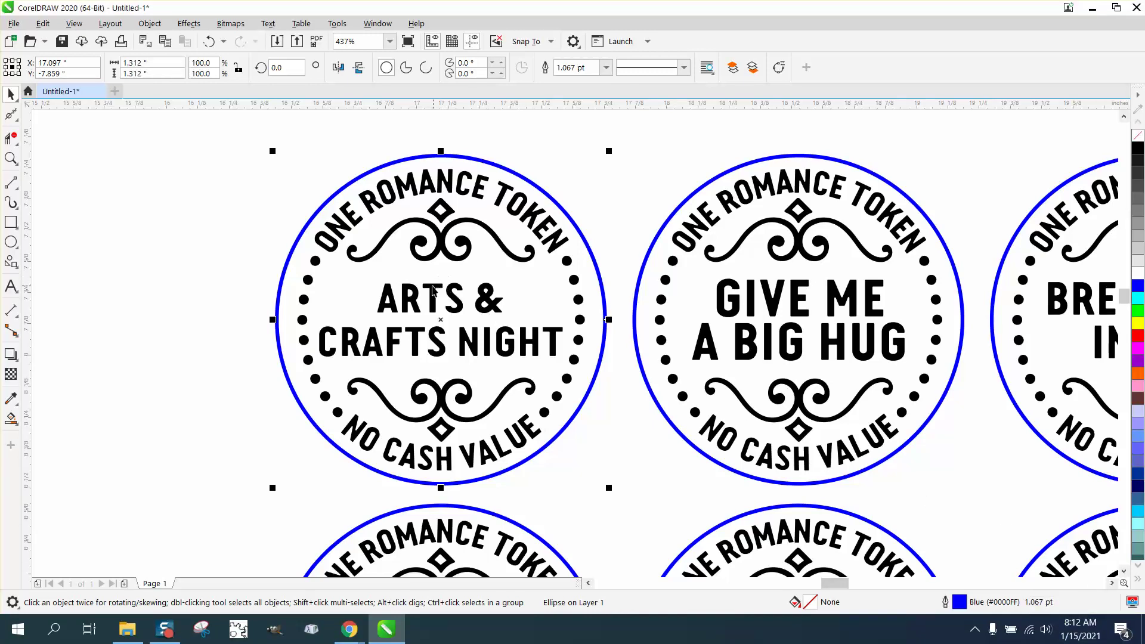
scroll(433, 290, "down", 3)
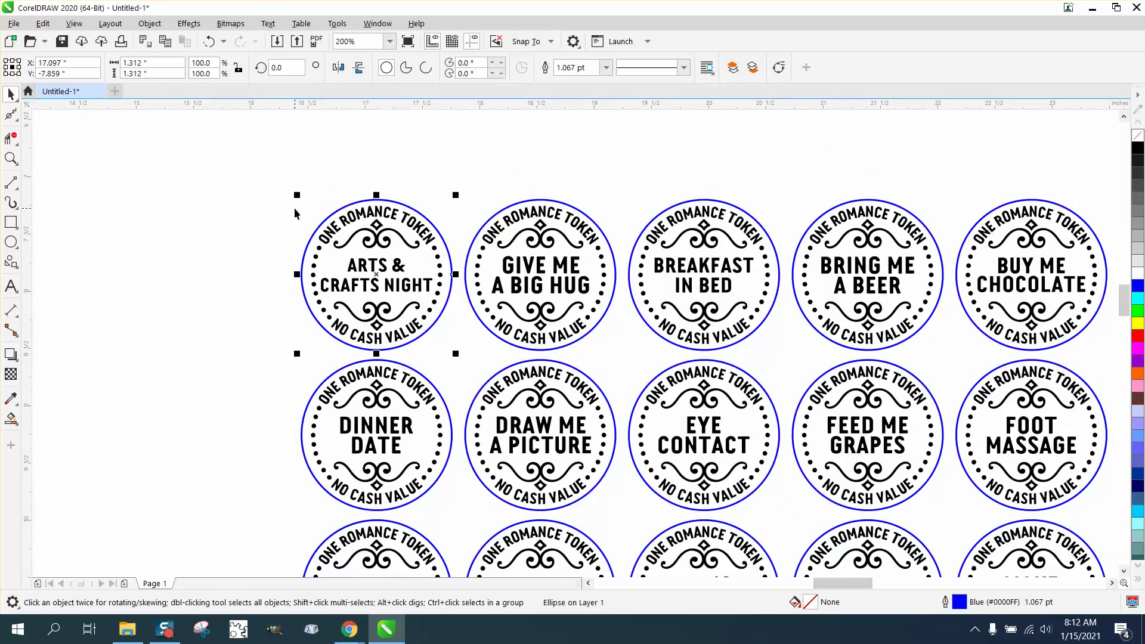
scroll(294, 209, "down", 2)
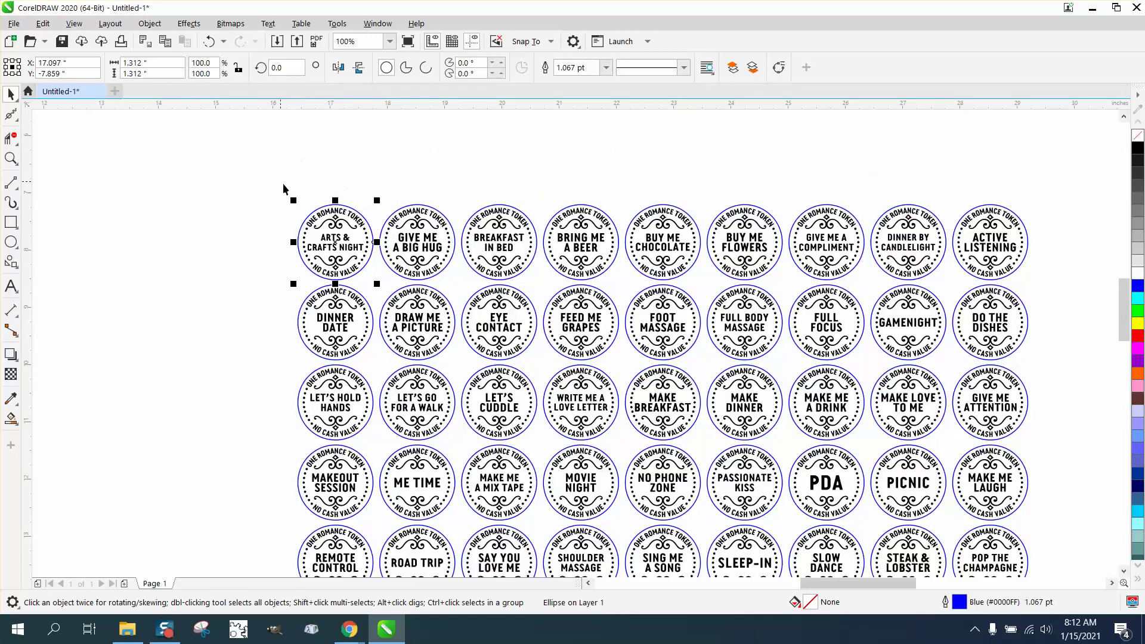
scroll(335, 154, "down", 2)
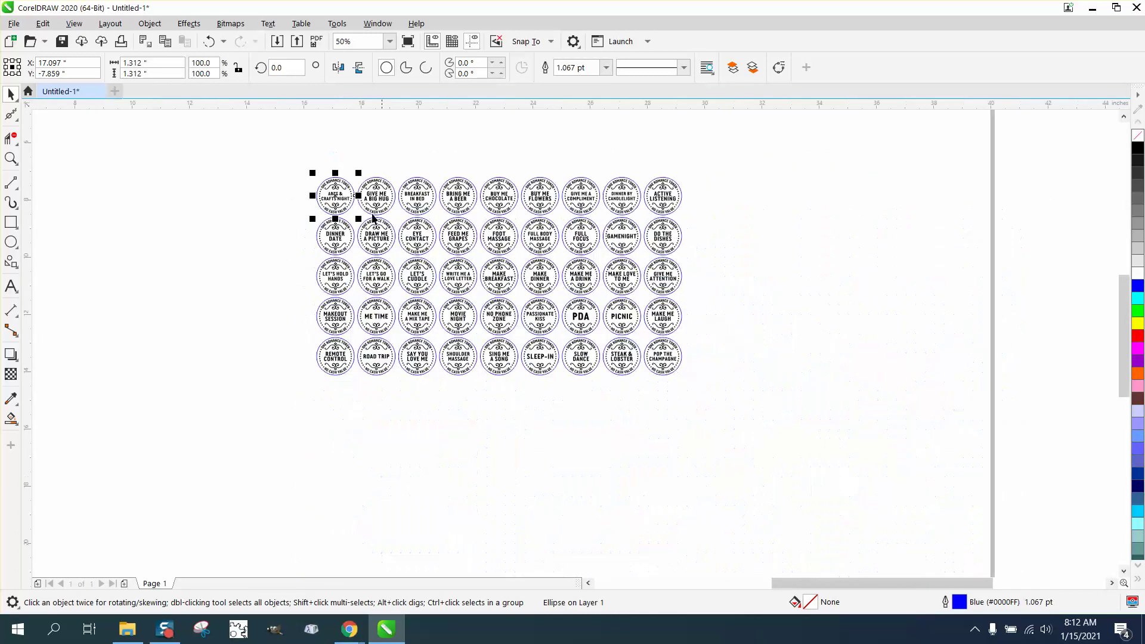
left_click_drag(286, 152, 706, 424)
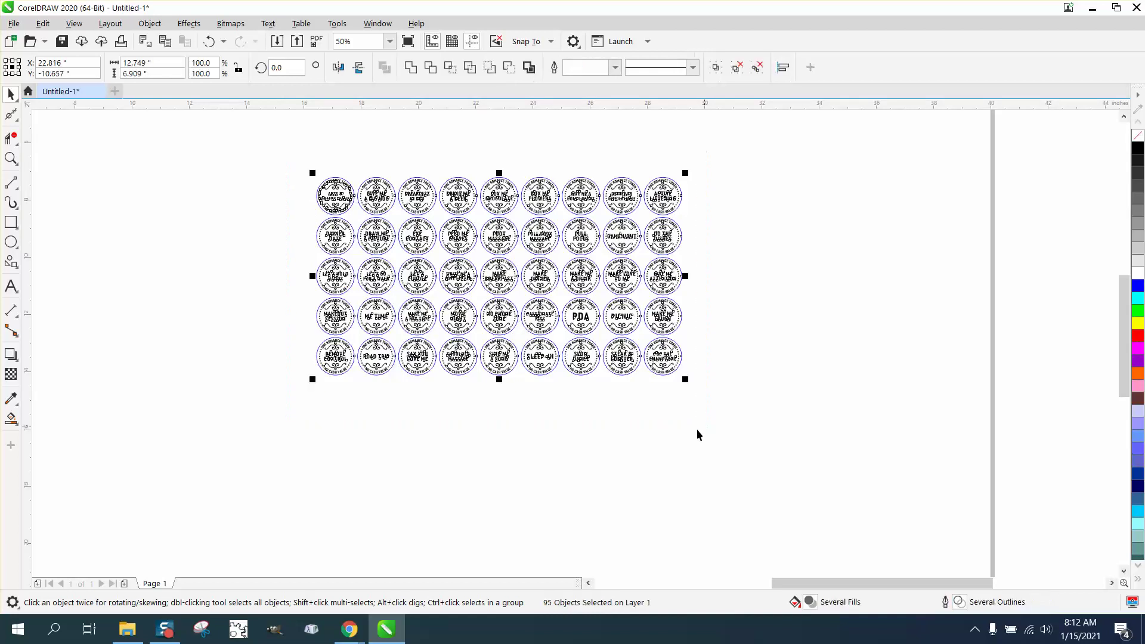
left_click(186, 245)
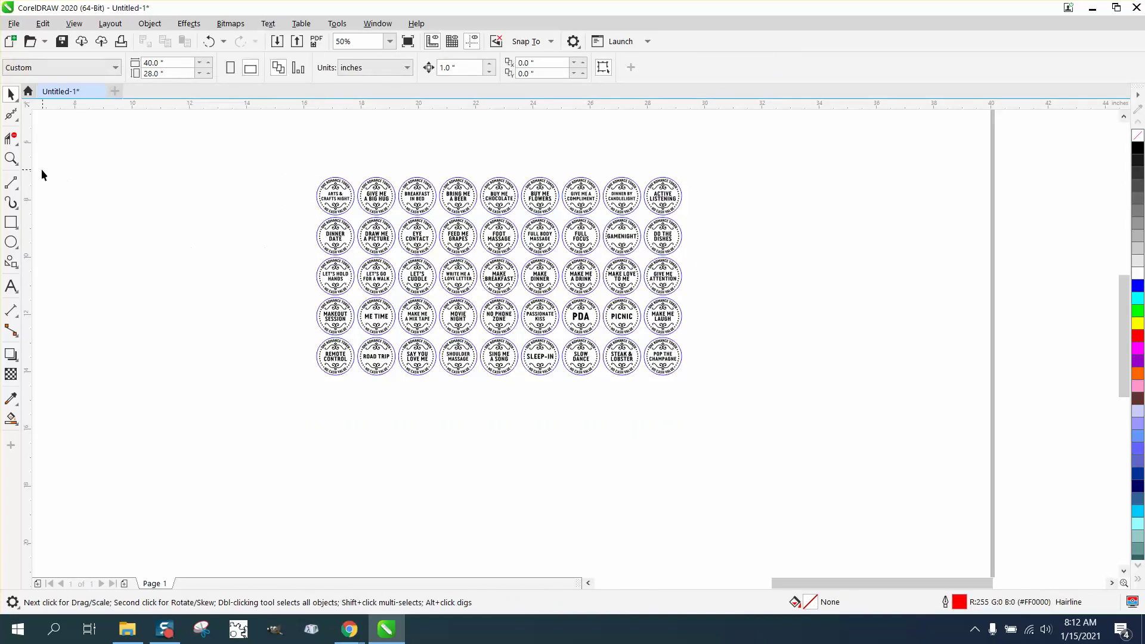
left_click(11, 159)
left_click_drag(310, 172, 427, 236)
right_click(182, 187)
right_click(216, 200)
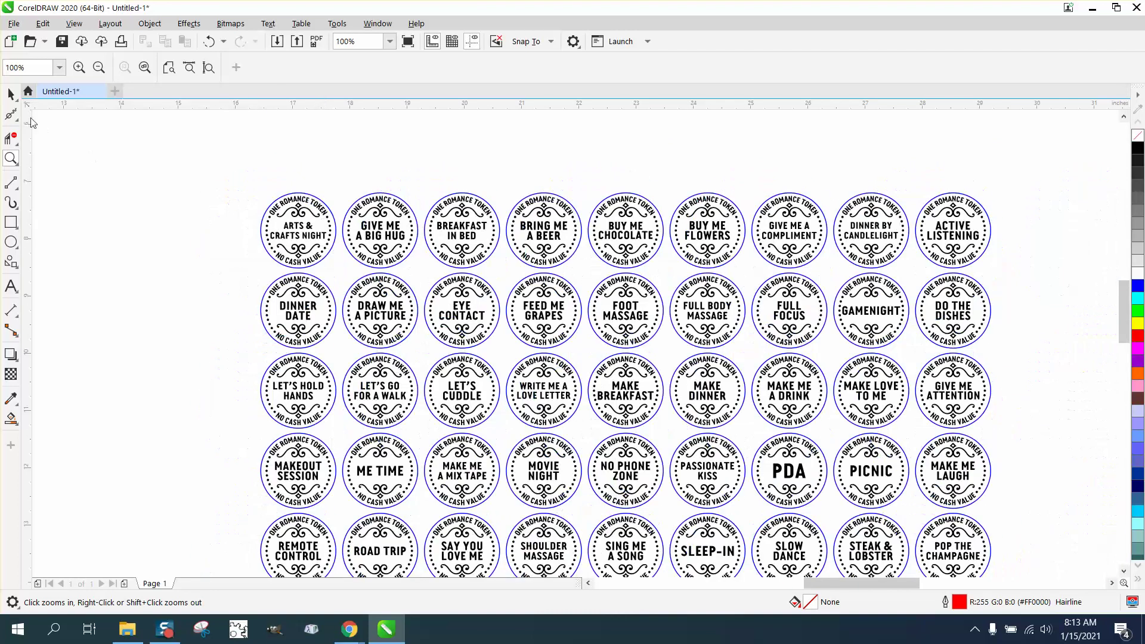
left_click(11, 95)
scroll(303, 159, "down", 2)
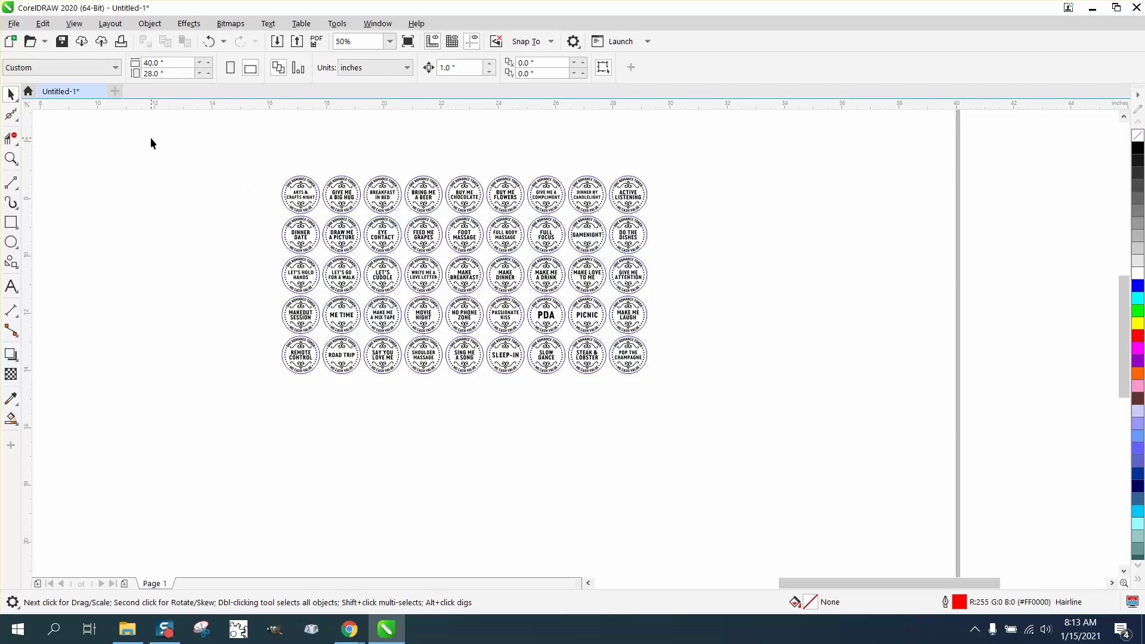
Step: Query Find and Replace for blue 1.067 pt outlines and select all 45 matching outer circles
left_click(43, 24)
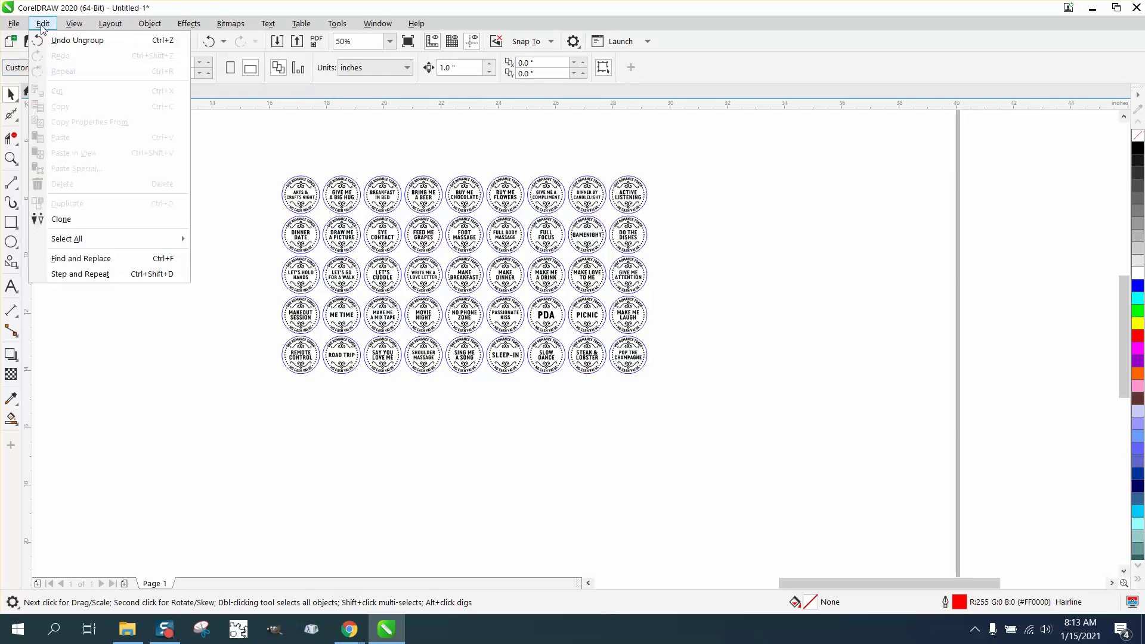
left_click(86, 258)
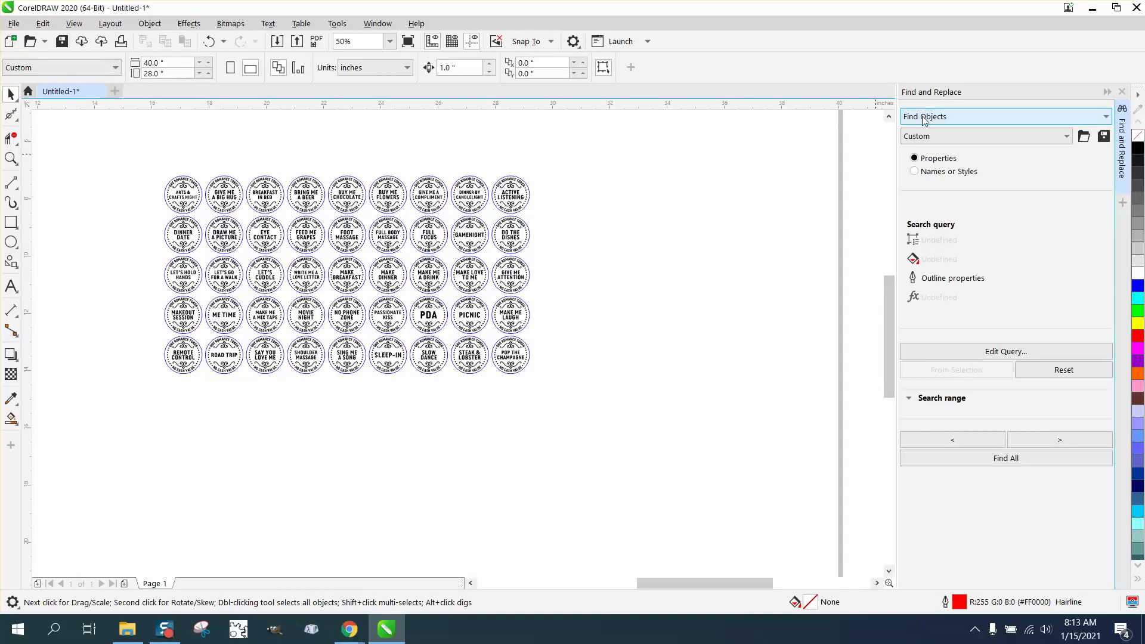
left_click(990, 354)
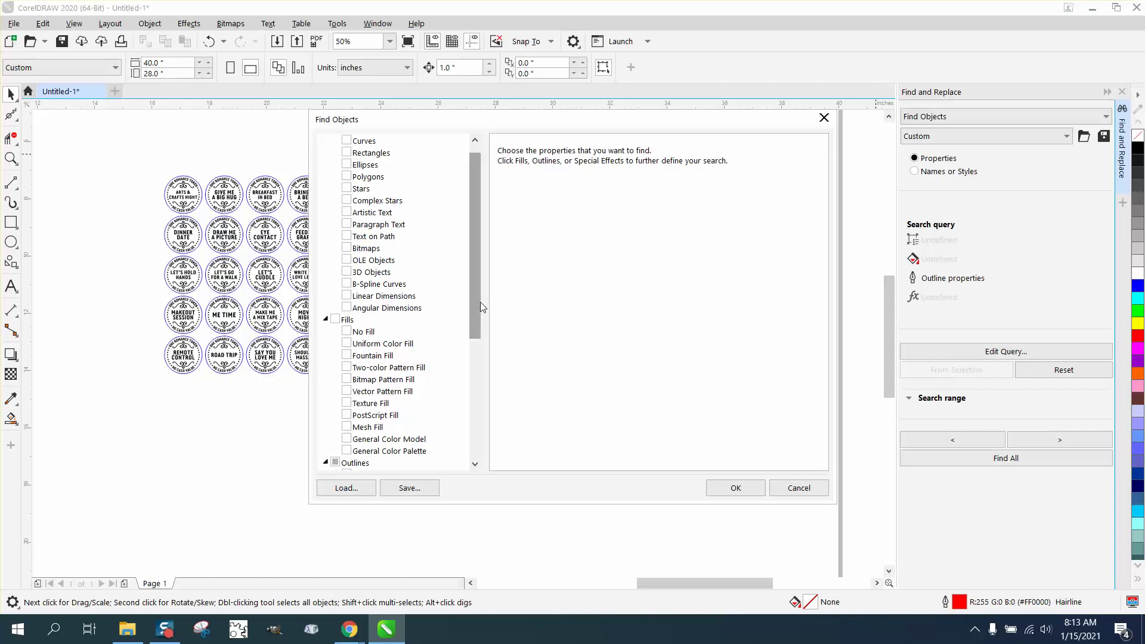
left_click_drag(480, 303, 477, 366)
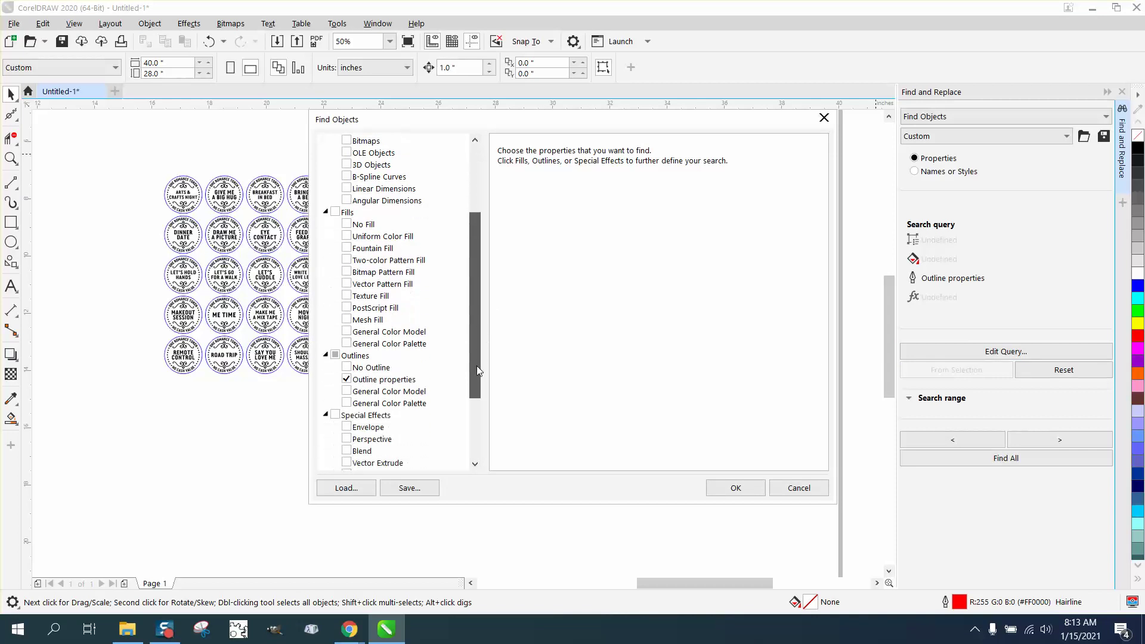
left_click(384, 380)
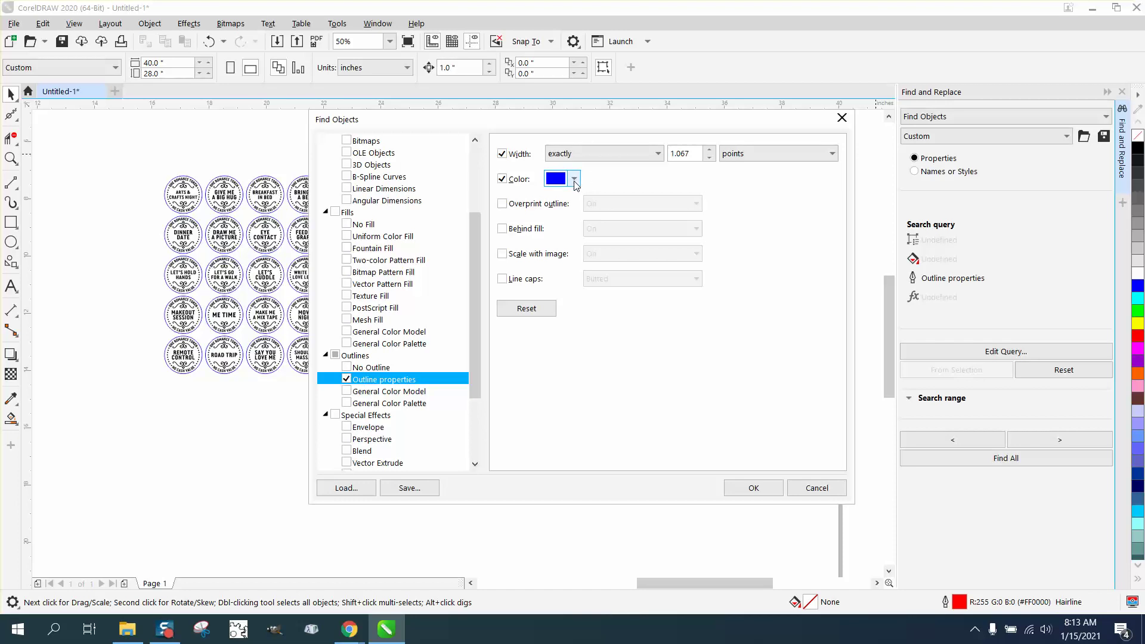
left_click(754, 488)
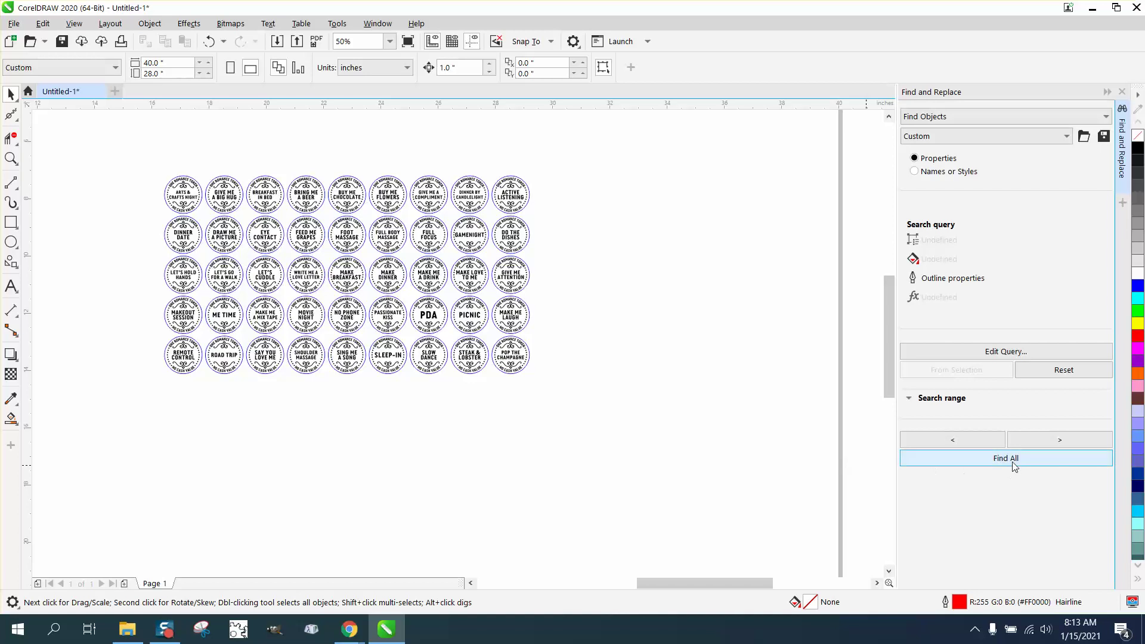
left_click(1012, 463)
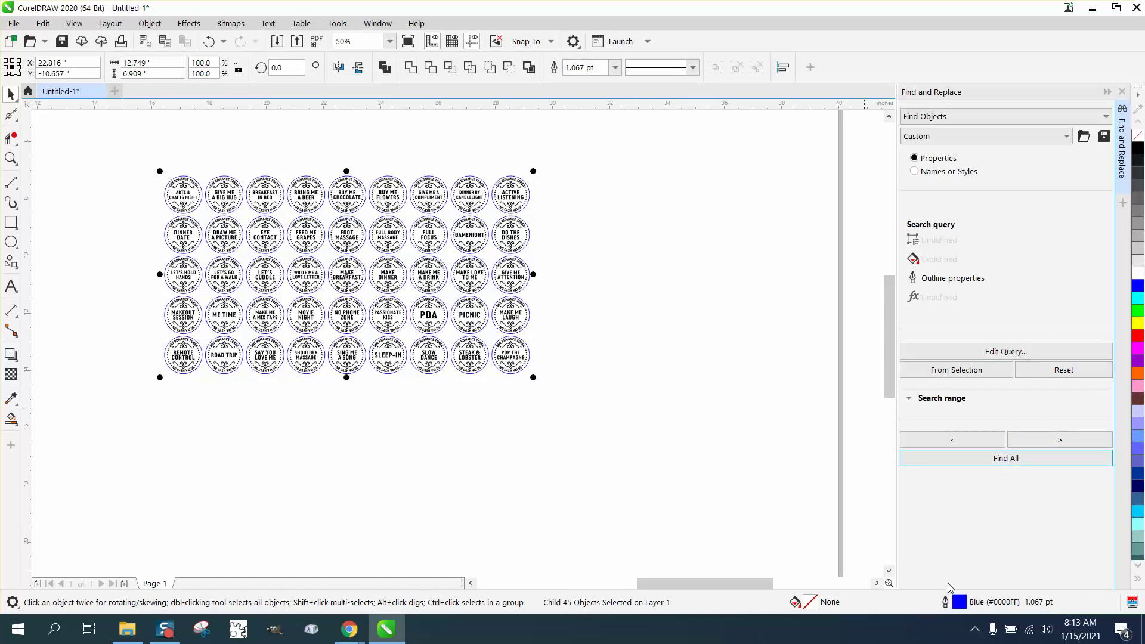
Step: Give the selected circles a red (#FF0000) Hairline outline in the Outline Pen dialog
double_click(960, 602)
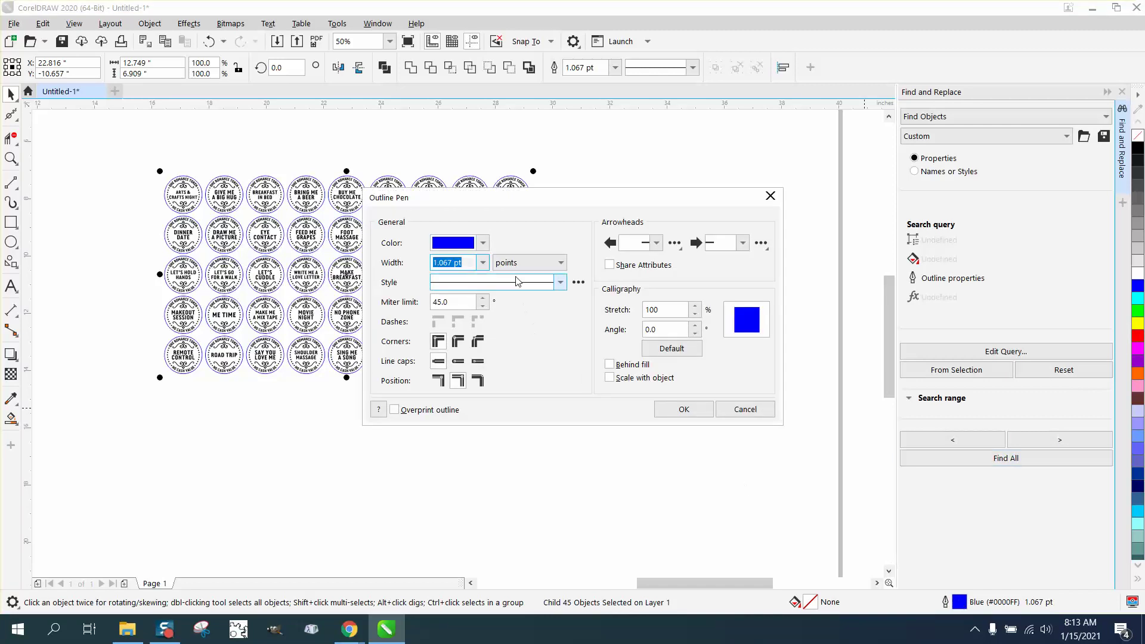
left_click(483, 243)
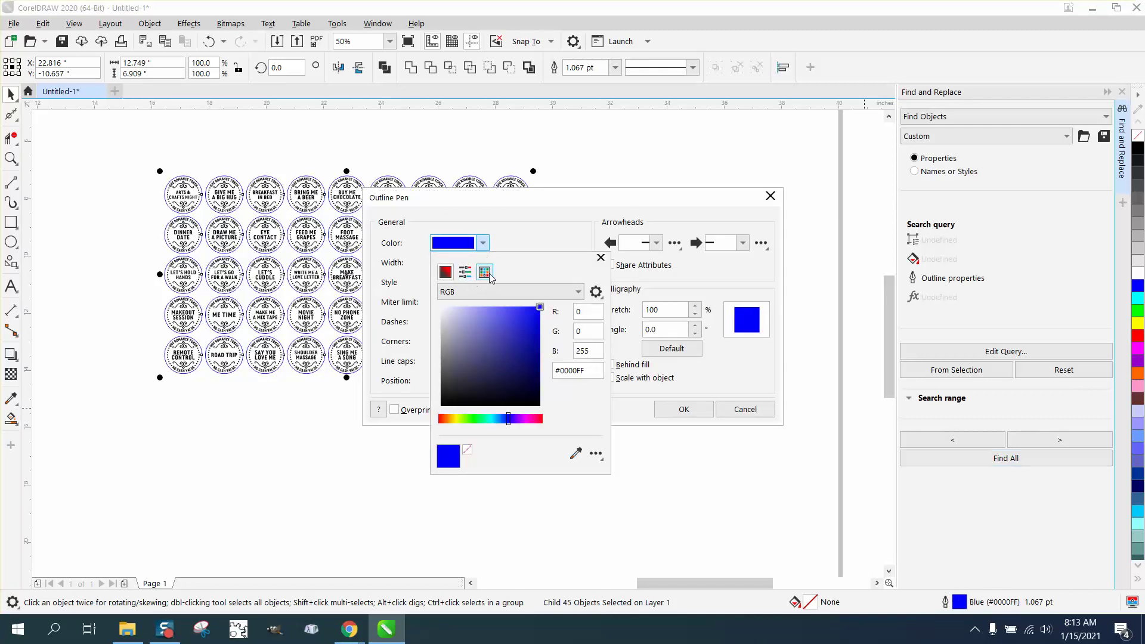
left_click(484, 272)
left_click(595, 310)
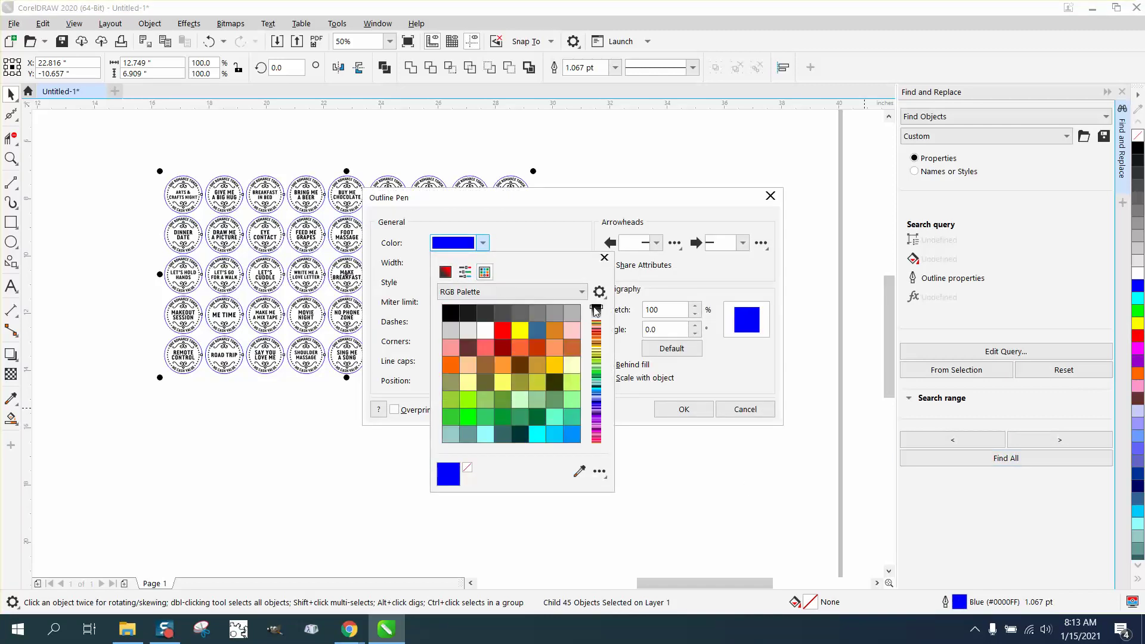
left_click(503, 330)
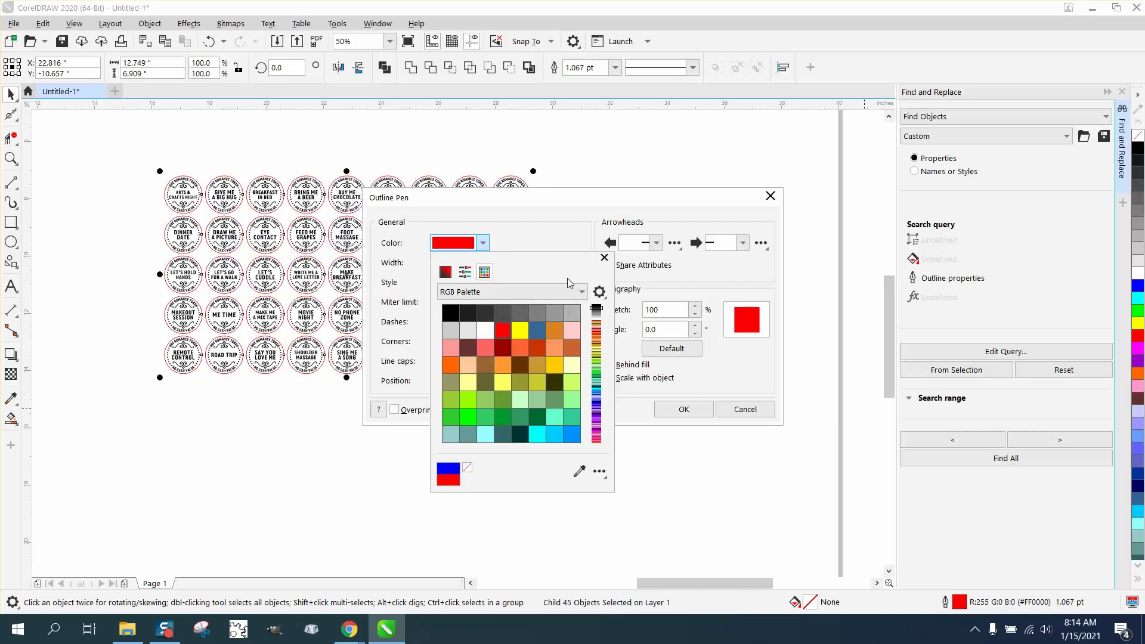
left_click(605, 258)
left_click(482, 262)
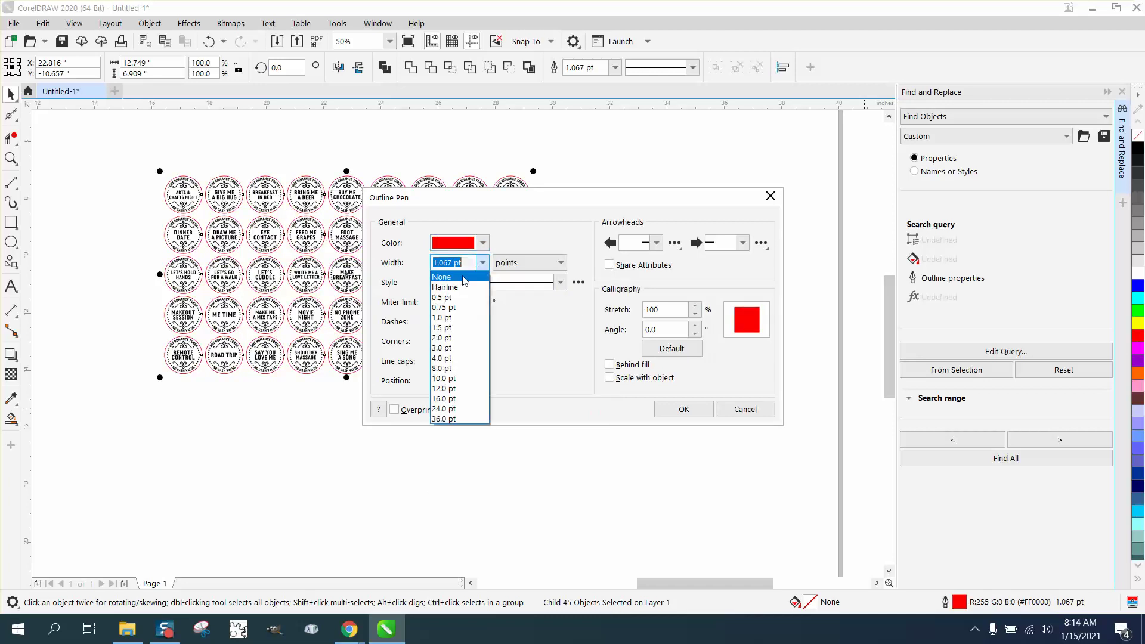
left_click(450, 285)
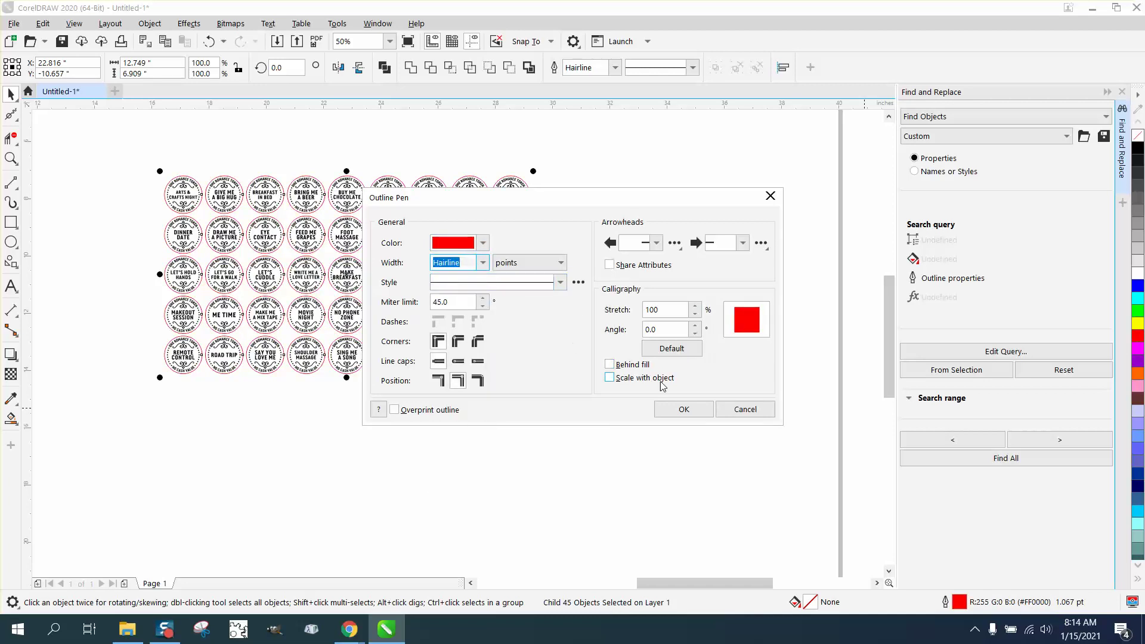
left_click(683, 409)
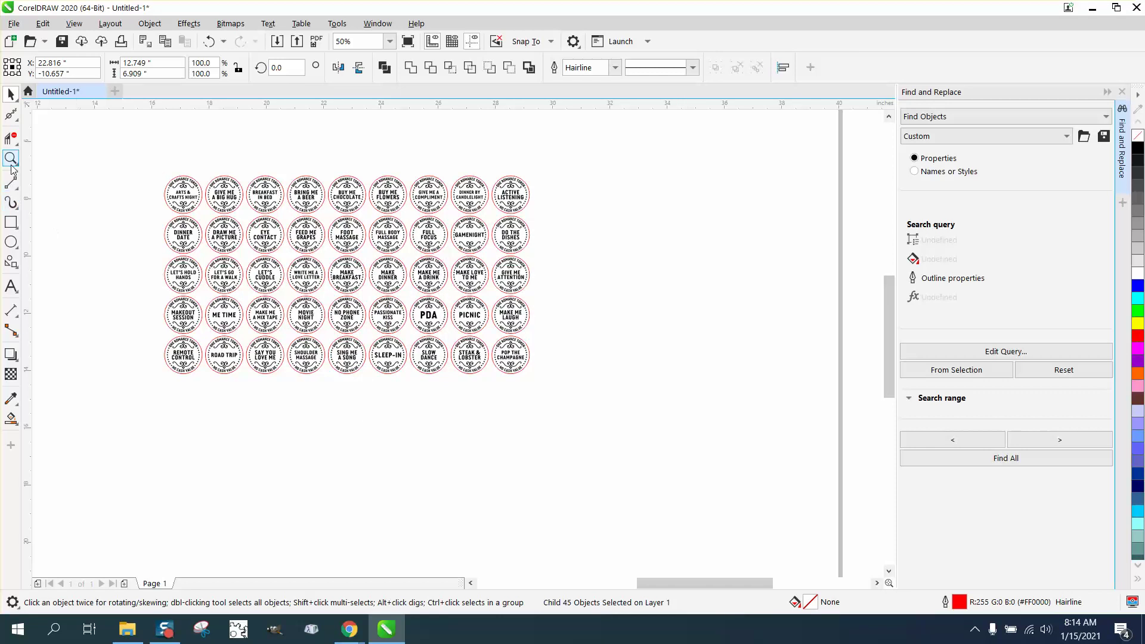
left_click(11, 158)
left_click_drag(145, 173, 241, 205)
left_click(10, 95)
left_click(273, 179)
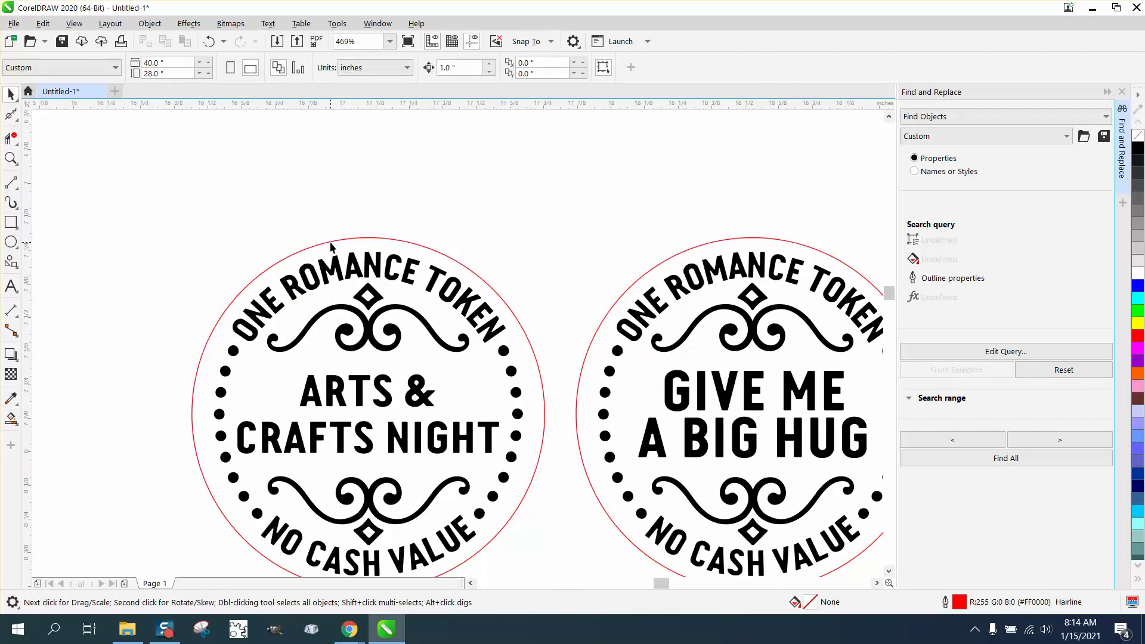
left_click(328, 243)
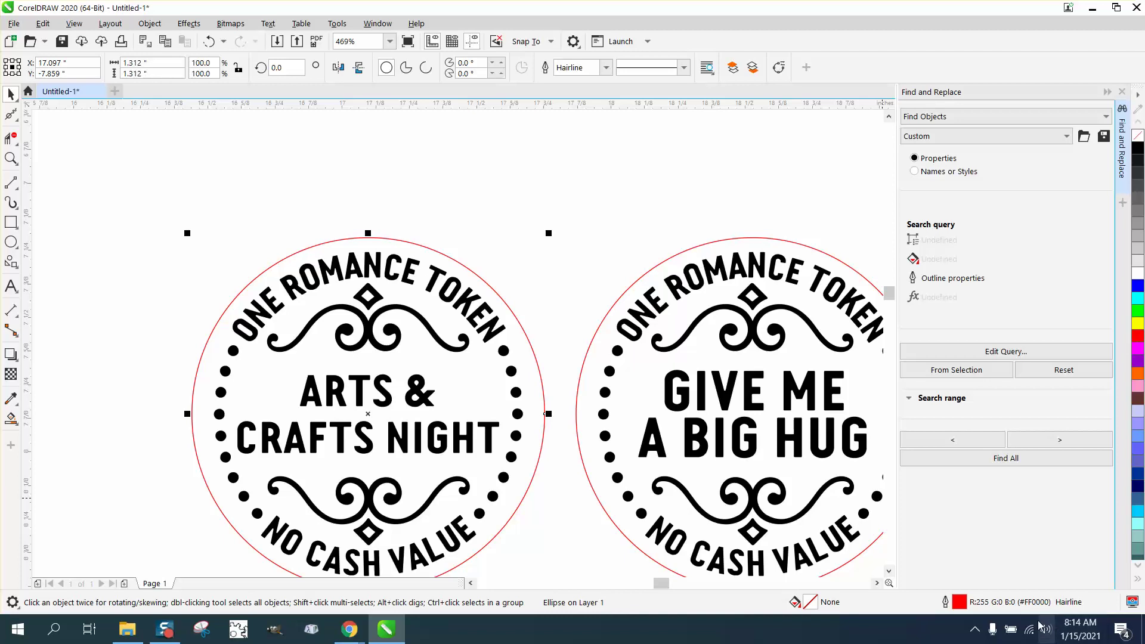
scroll(274, 173, "down", 4)
scroll(267, 170, "down", 2)
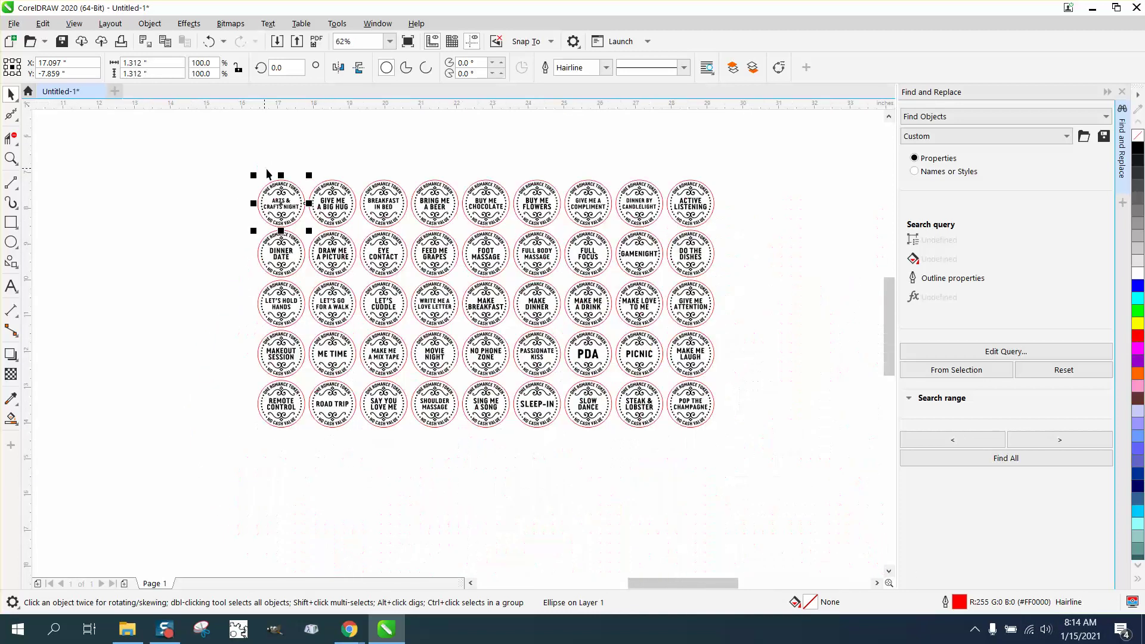
left_click(10, 160)
left_click_drag(256, 176, 356, 229)
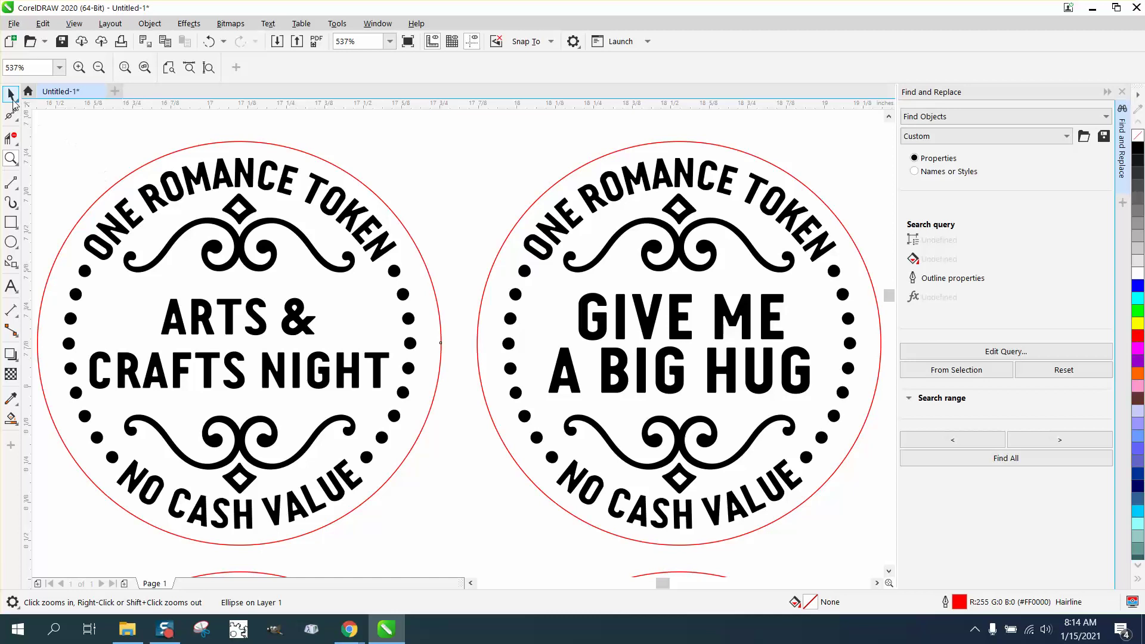
left_click(11, 95)
left_click(204, 171)
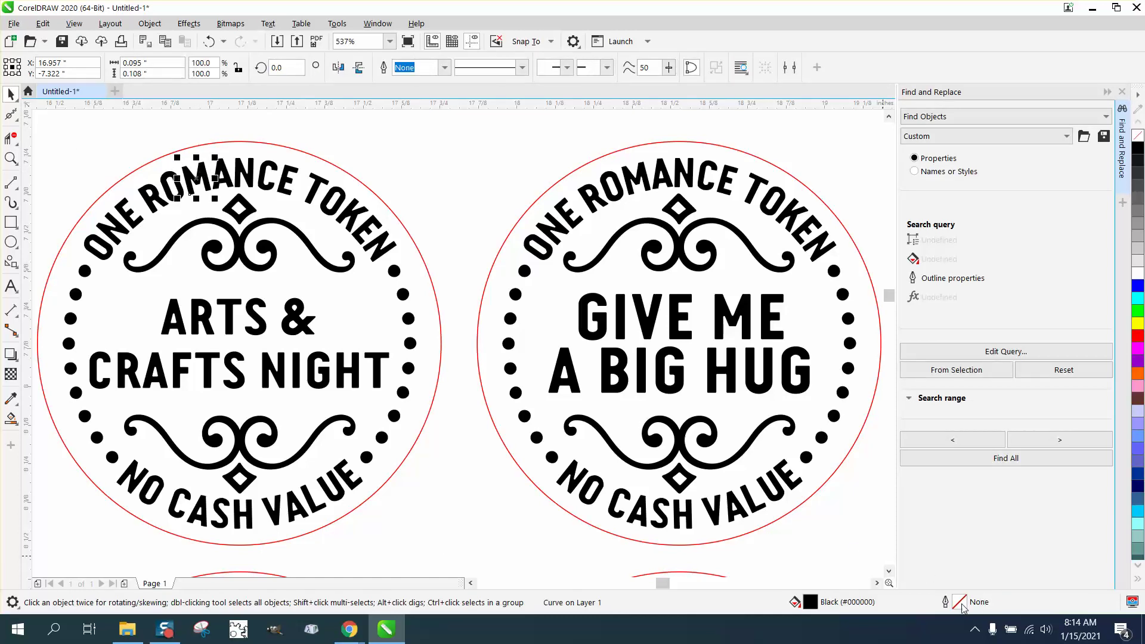
left_click(1138, 148)
left_click(1139, 142)
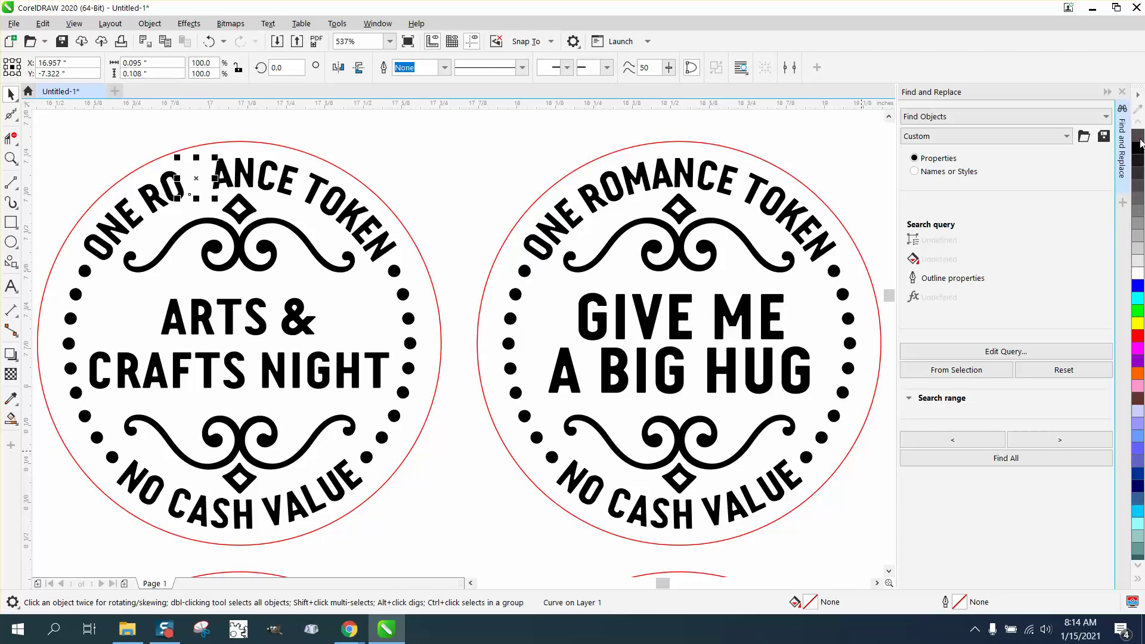
left_click(1139, 149)
scroll(420, 200, "down", 3)
scroll(221, 158, "down", 3)
left_click(11, 159)
left_click_drag(222, 151, 534, 333)
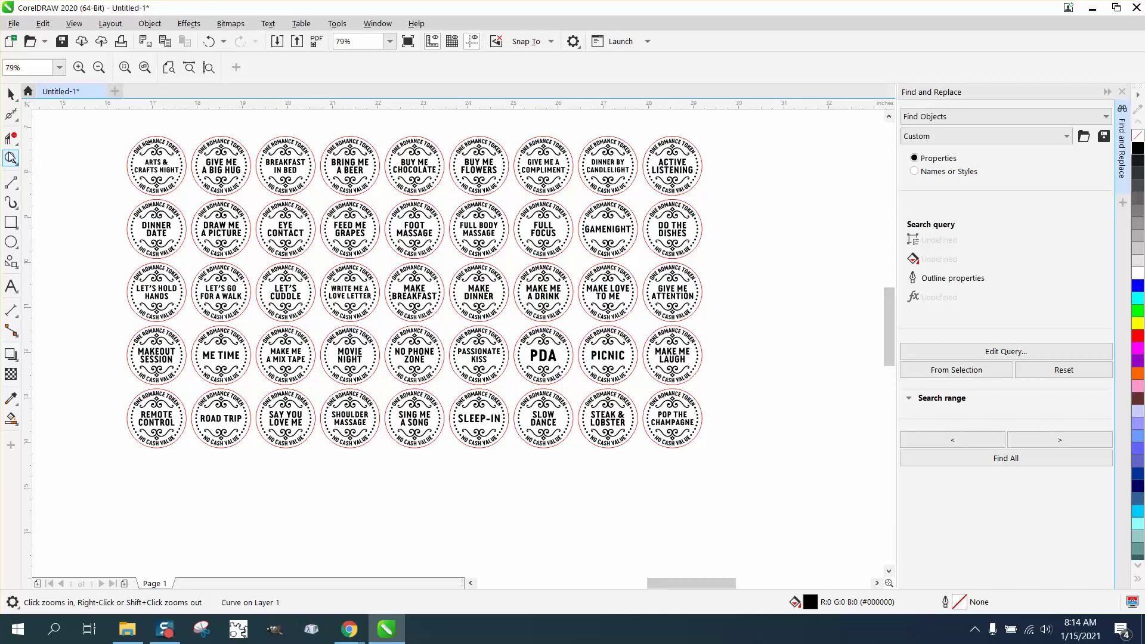
left_click_drag(116, 129, 224, 208)
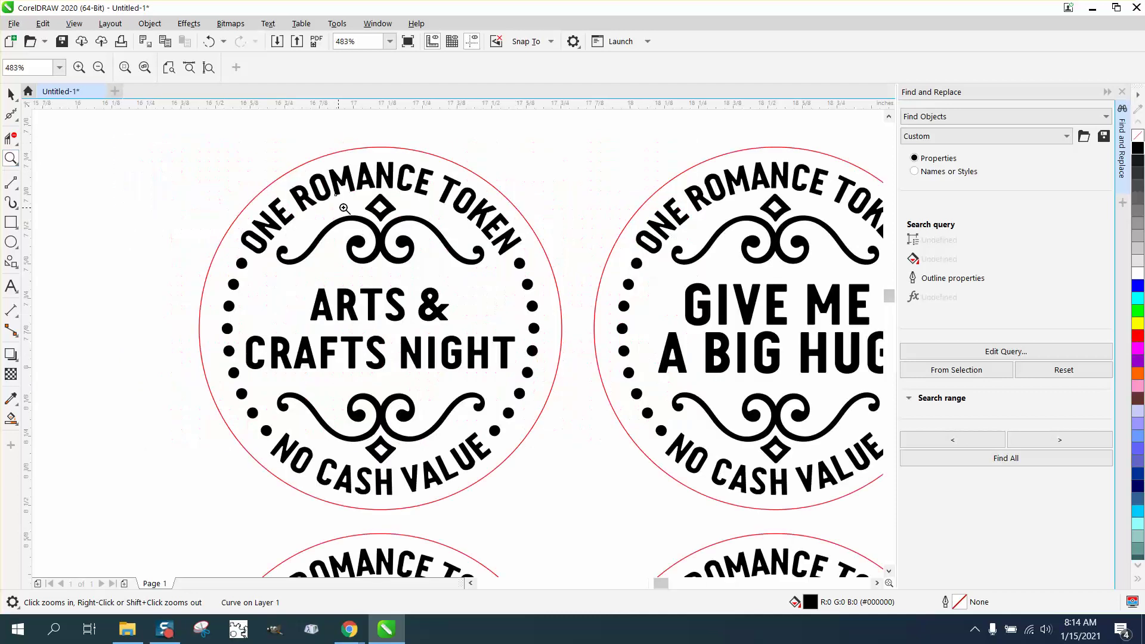
scroll(184, 164, "down", 3)
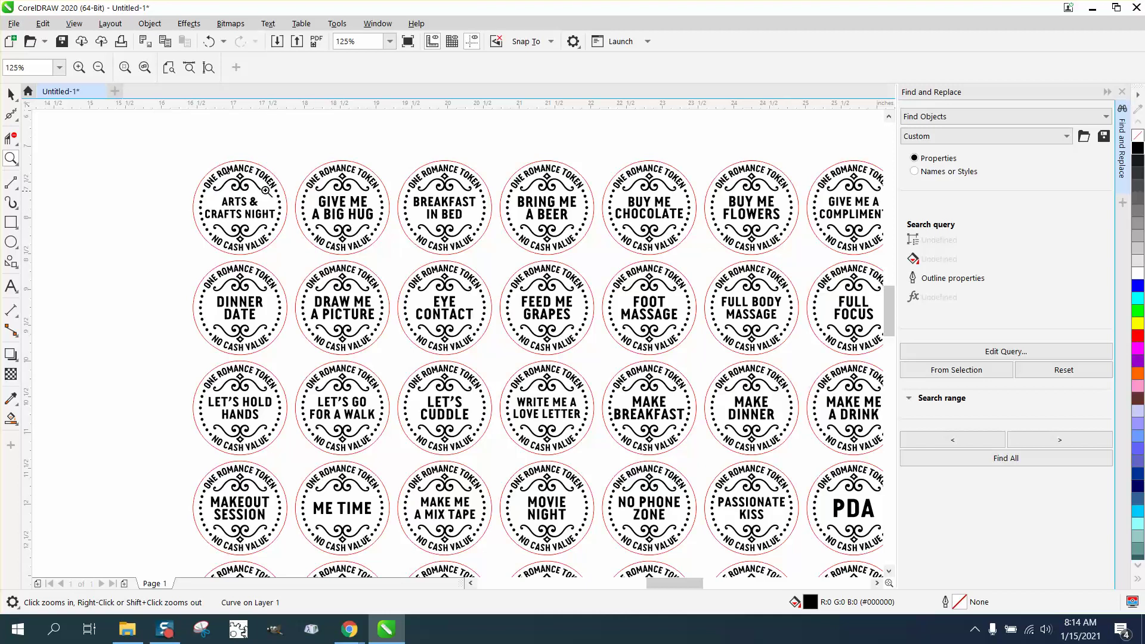
right_click(205, 167)
left_click(11, 94)
scroll(196, 172, "down", 1)
Step: Move the ARTS & CRAFTS NIGHT token to the page's upper-left corner
key("z")
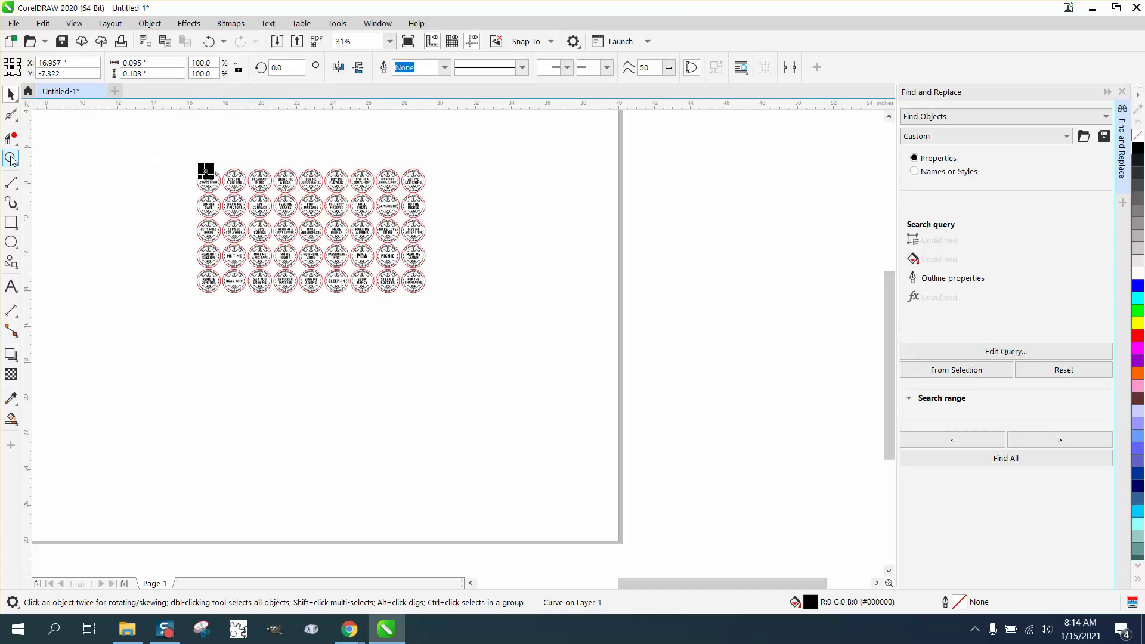
left_click(473, 318)
left_click(11, 95)
left_click_drag(54, 142, 132, 206)
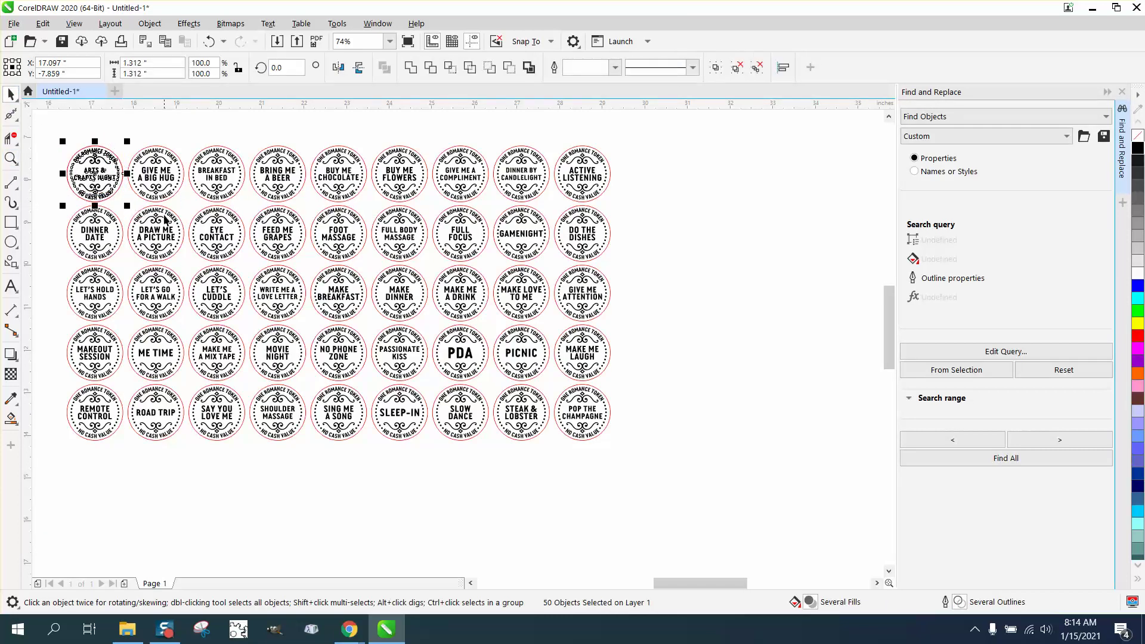
scroll(203, 204, "down", 1)
scroll(235, 243, "down", 1)
left_click_drag(191, 215, 63, 153)
Step: Move the remaining token grid off to the right of the page
left_click_drag(141, 181, 403, 305)
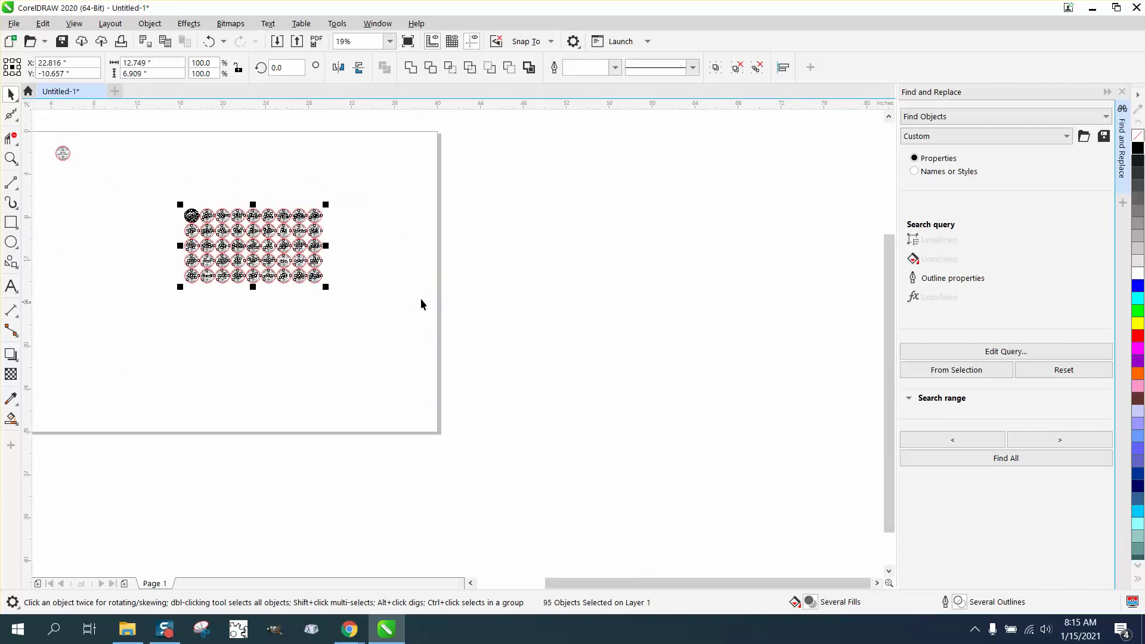
left_click_drag(259, 251, 541, 253)
scroll(288, 269, "down", 4)
Step: Zoom in and nudge the isolated token flush against the page's top-left corner
left_click(11, 158)
left_click_drag(209, 221, 316, 269)
key("space")
left_click_drag(243, 256, 190, 289)
left_click(12, 158)
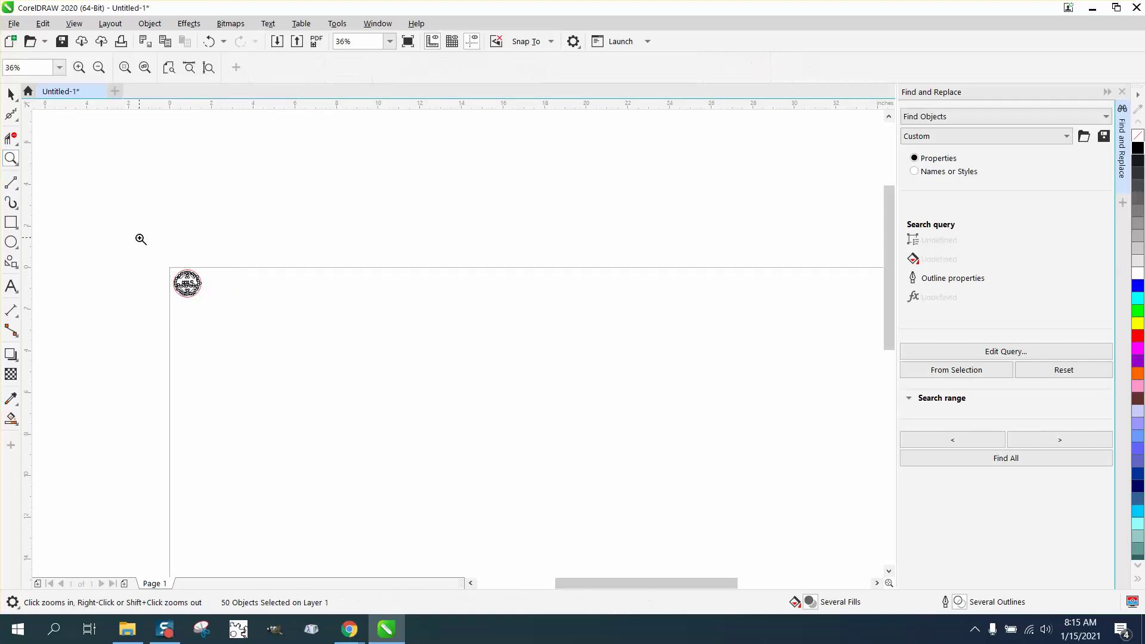
left_click_drag(146, 241, 278, 327)
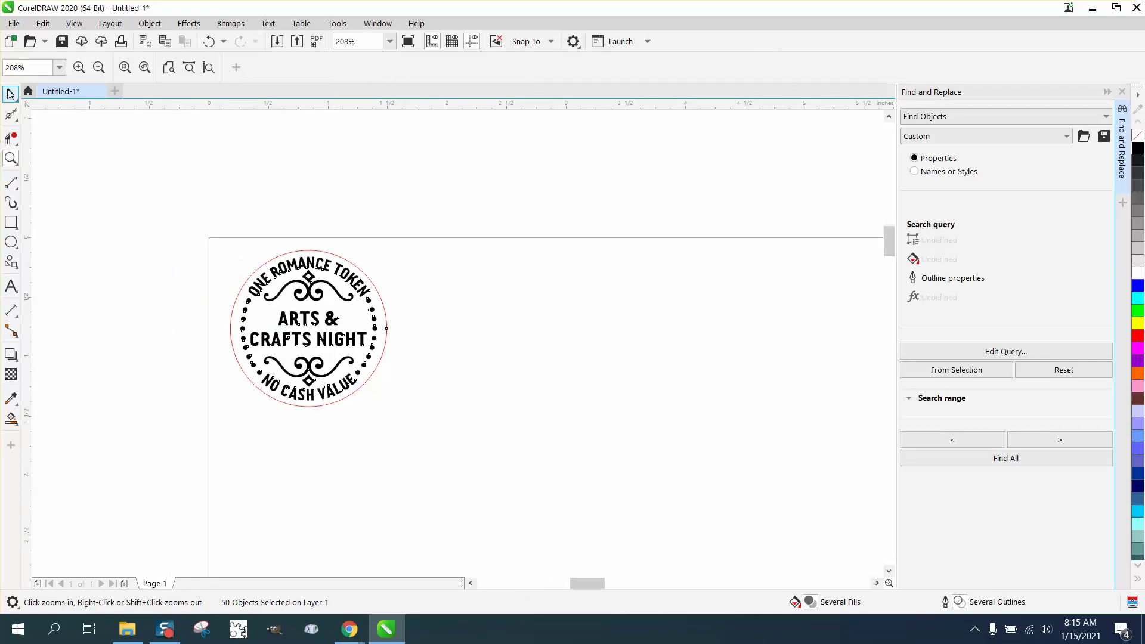
left_click(8, 93)
left_click_drag(325, 322, 312, 319)
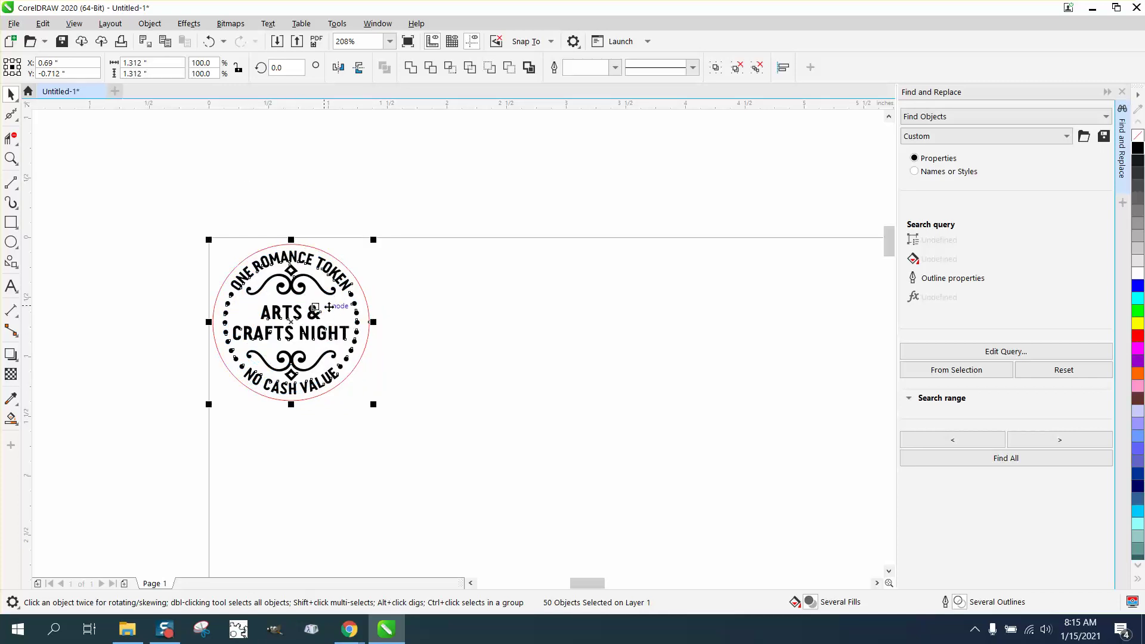